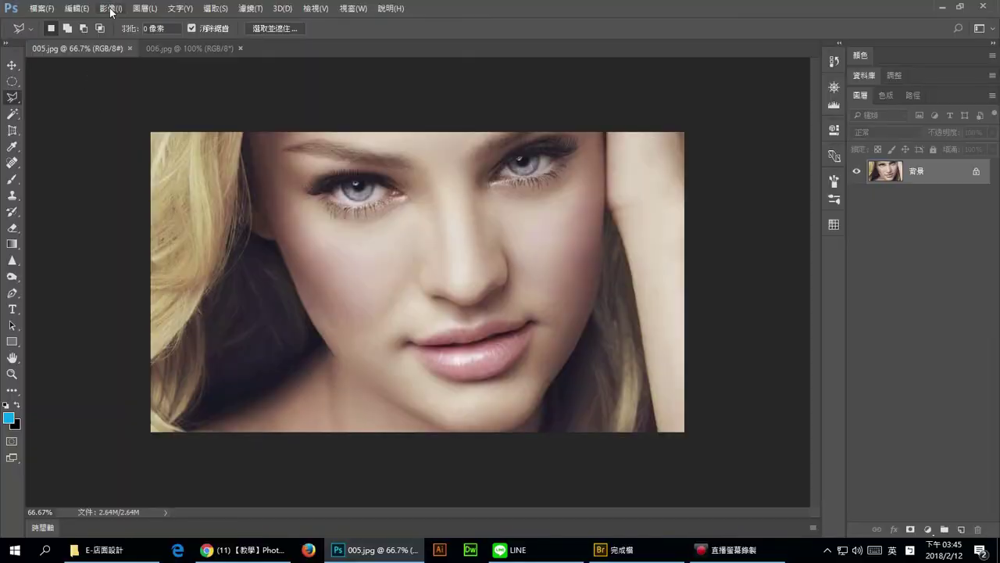
# Open the Curves adjustment briefly, then cancel it without applying.
pyautogui.click(109, 8)
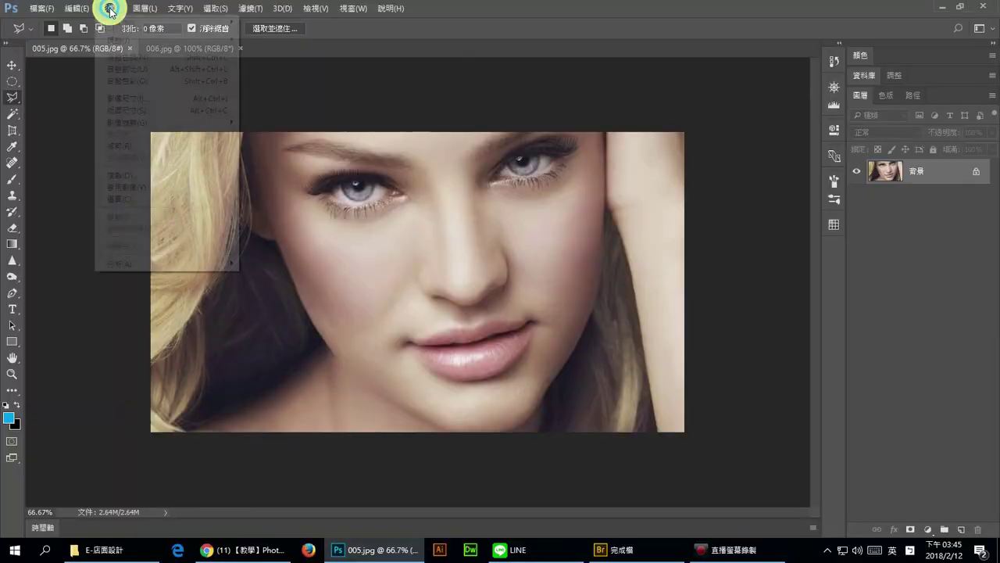
pyautogui.click(183, 36)
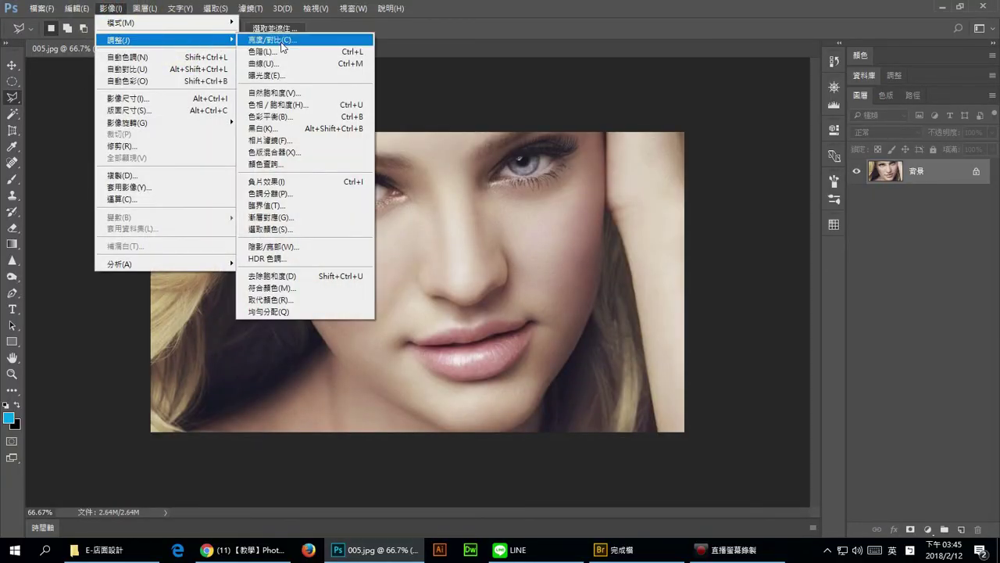
pyautogui.click(286, 68)
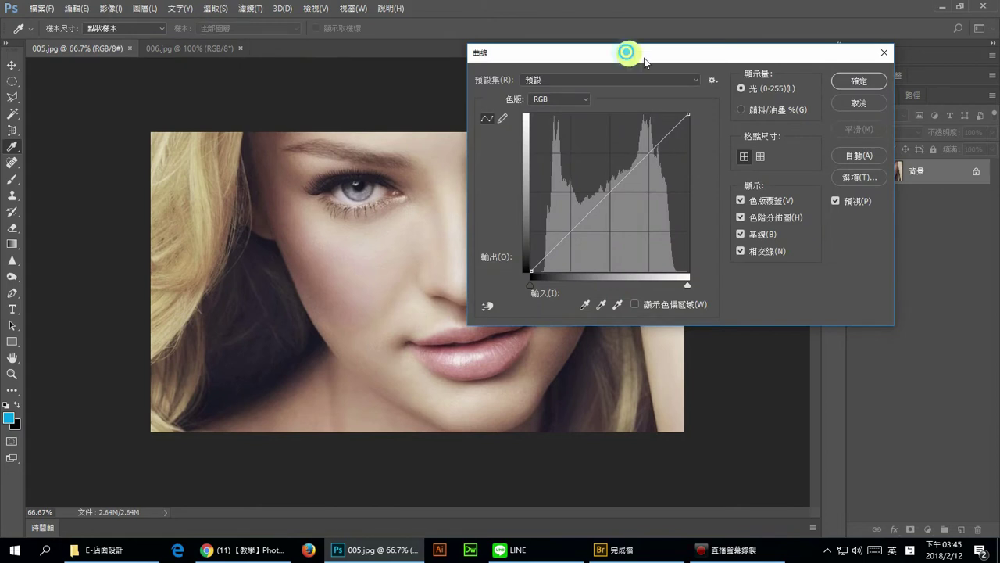
pyautogui.moveTo(627, 52); pyautogui.dragTo(689, 30)
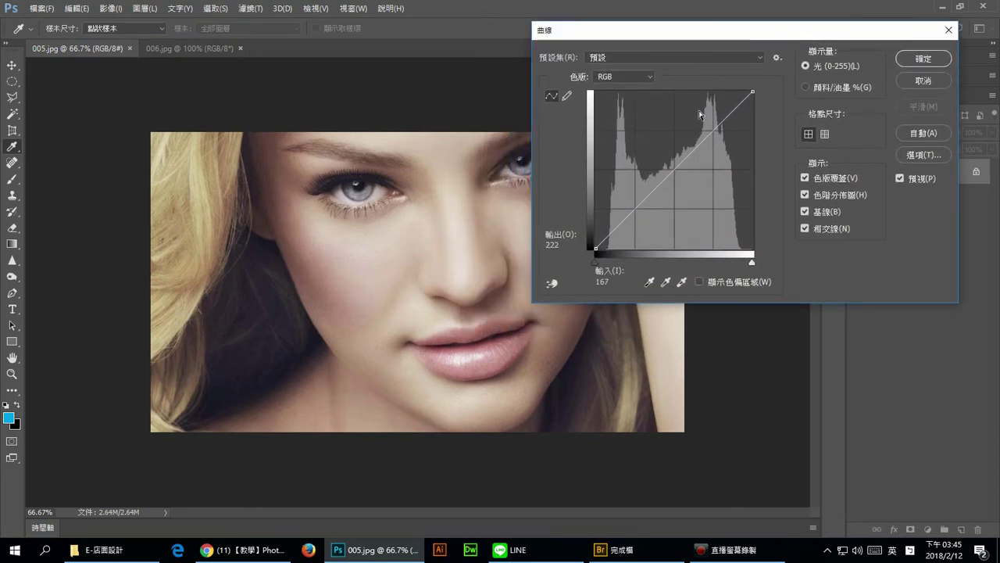
pyautogui.click(924, 81)
# Set the Levels input black point to 17 and white point to 233.
pyautogui.click(110, 8)
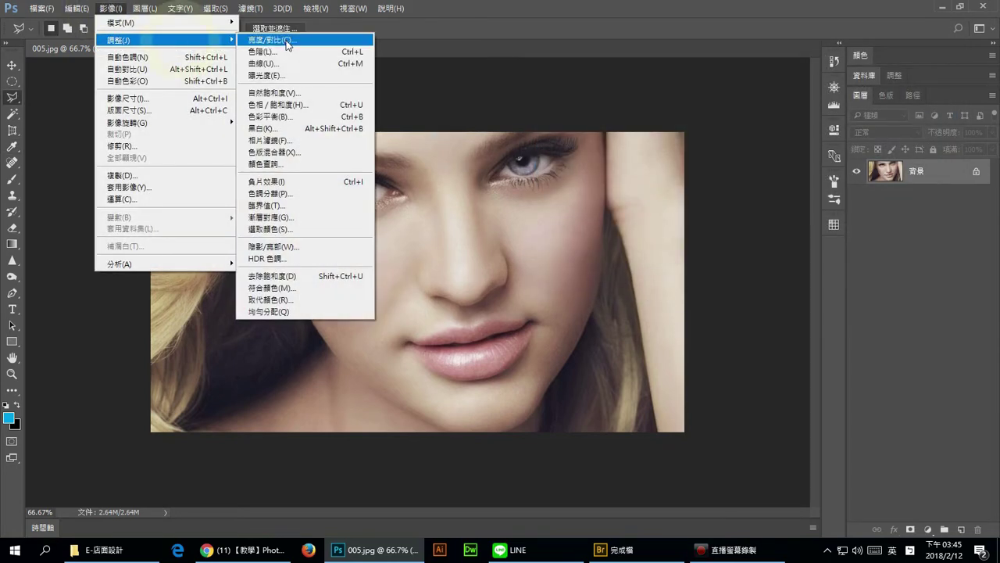
pyautogui.click(286, 50)
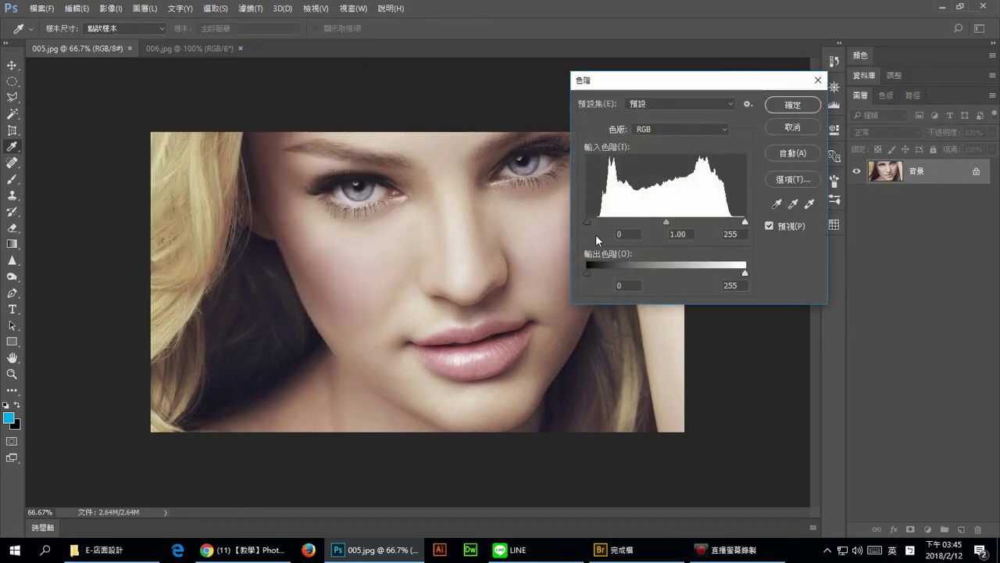
pyautogui.moveTo(744, 222)
pyautogui.mouseDown()
pyautogui.moveTo(720, 222)
pyautogui.moveTo(746, 222)
pyautogui.mouseUp()
pyautogui.moveTo(598, 225); pyautogui.dragTo(600, 223)
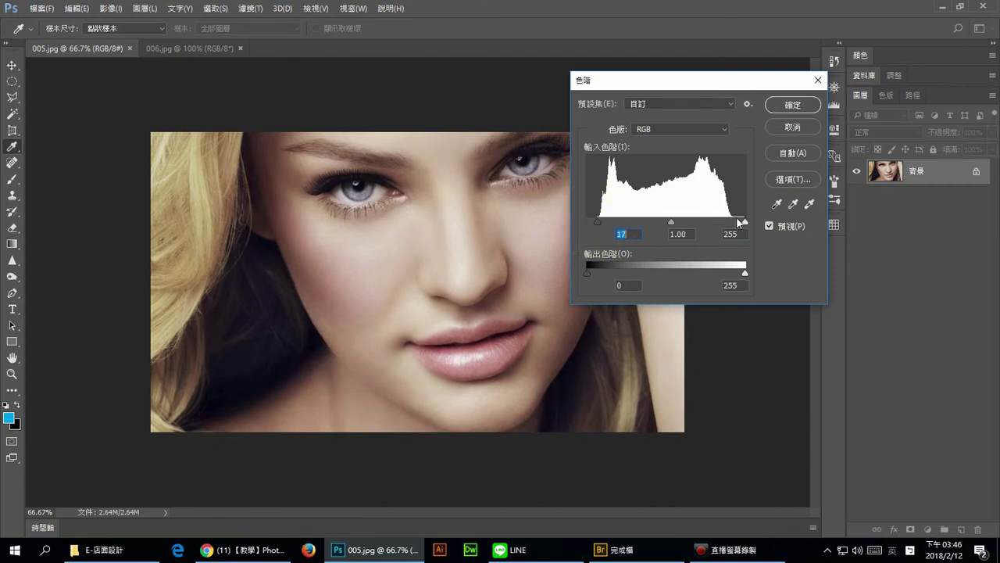
pyautogui.moveTo(734, 224); pyautogui.dragTo(729, 224)
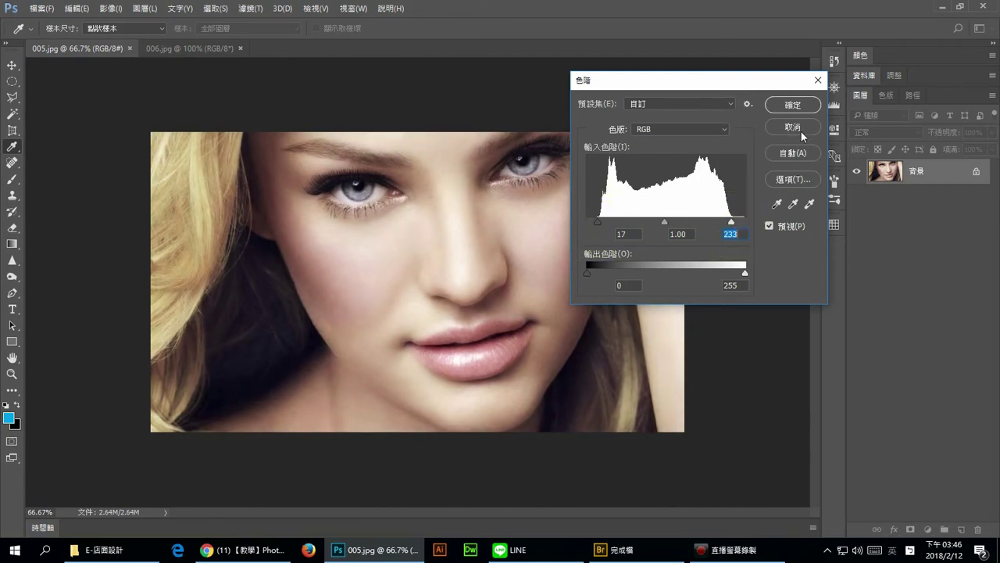
pyautogui.click(110, 8)
pyautogui.moveTo(148, 40)
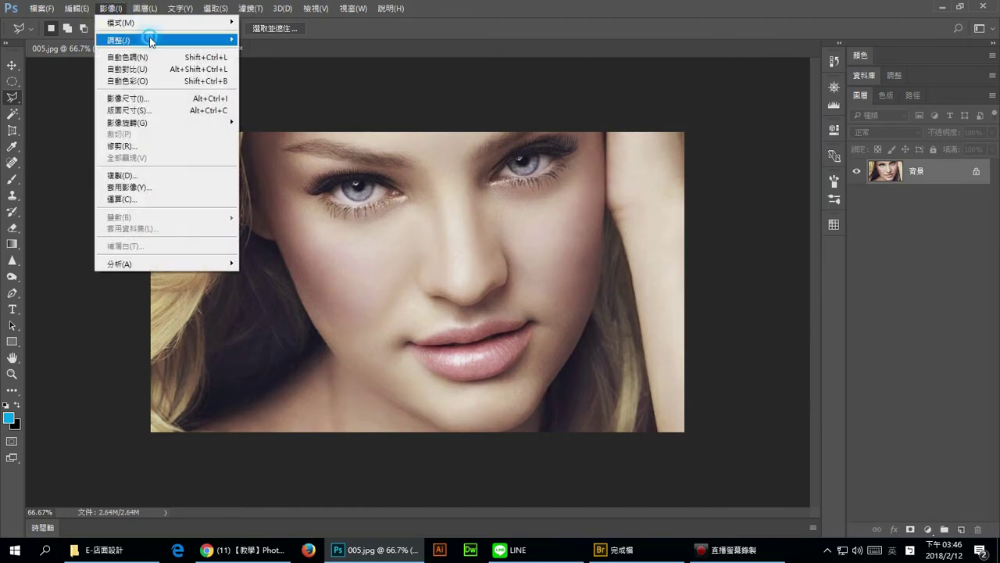
# Preview the 強烈對比 (RGB) strong-contrast Curves preset, then revert the preset to Default.
pyautogui.click(320, 64)
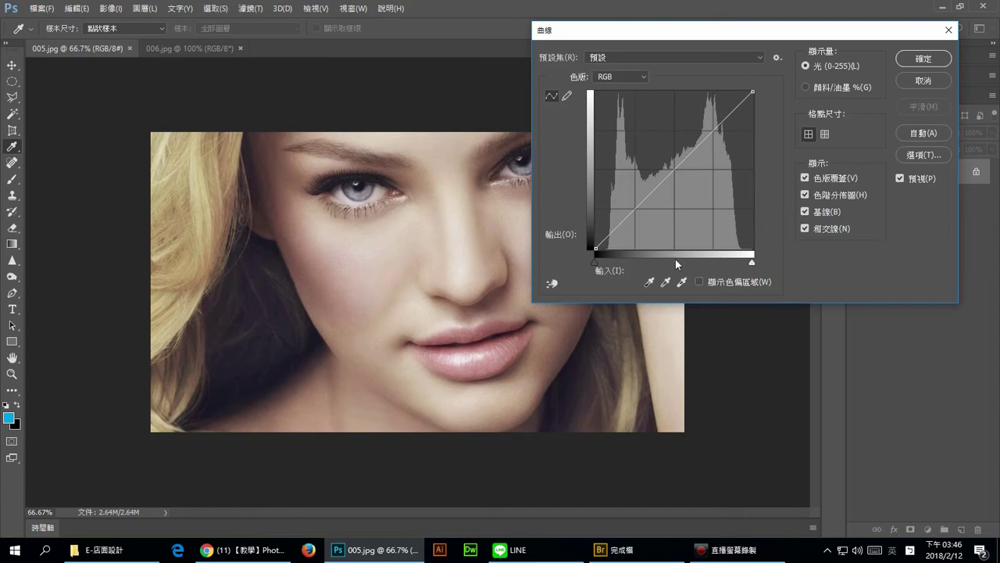
pyautogui.click(759, 57)
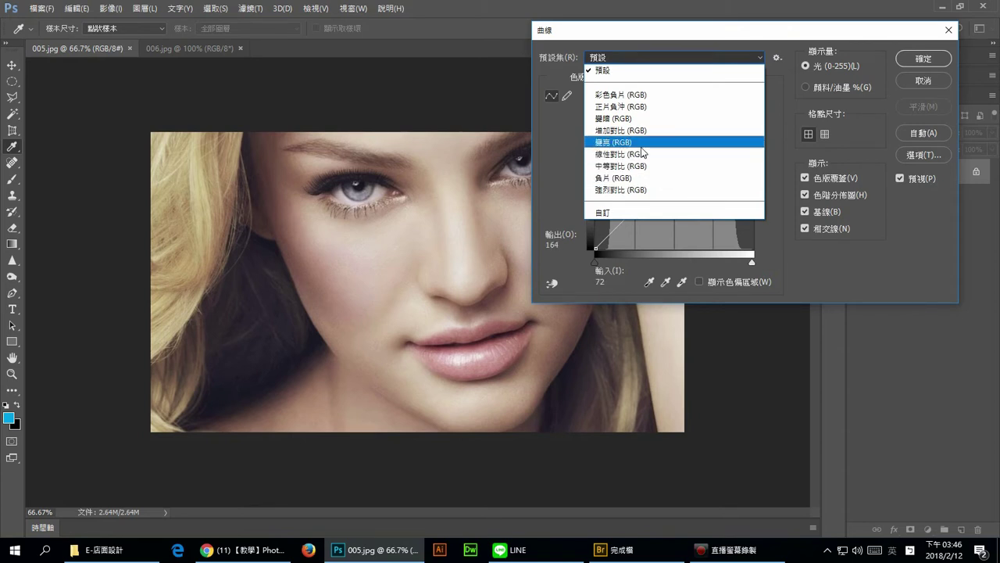
pyautogui.click(618, 190)
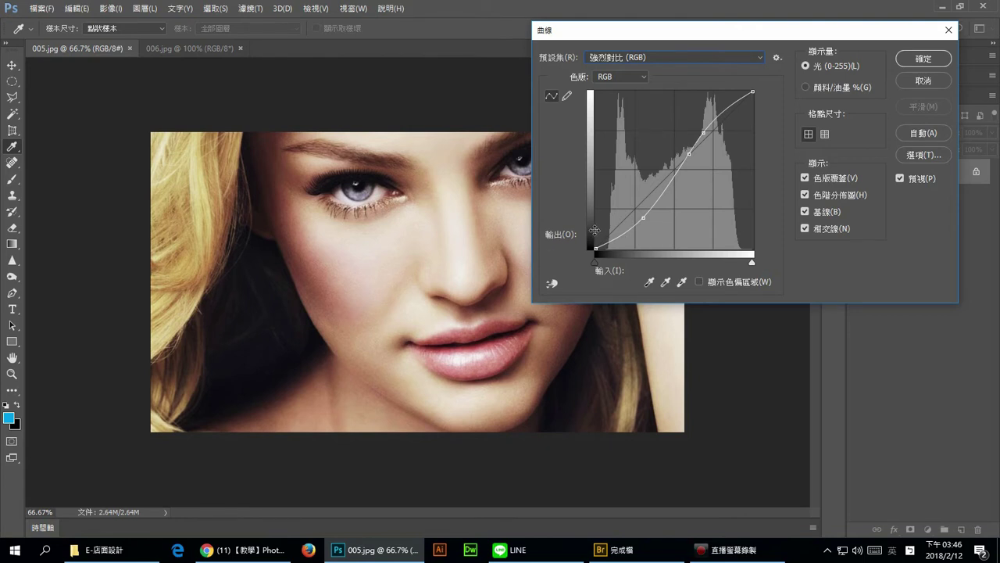
pyautogui.click(754, 59)
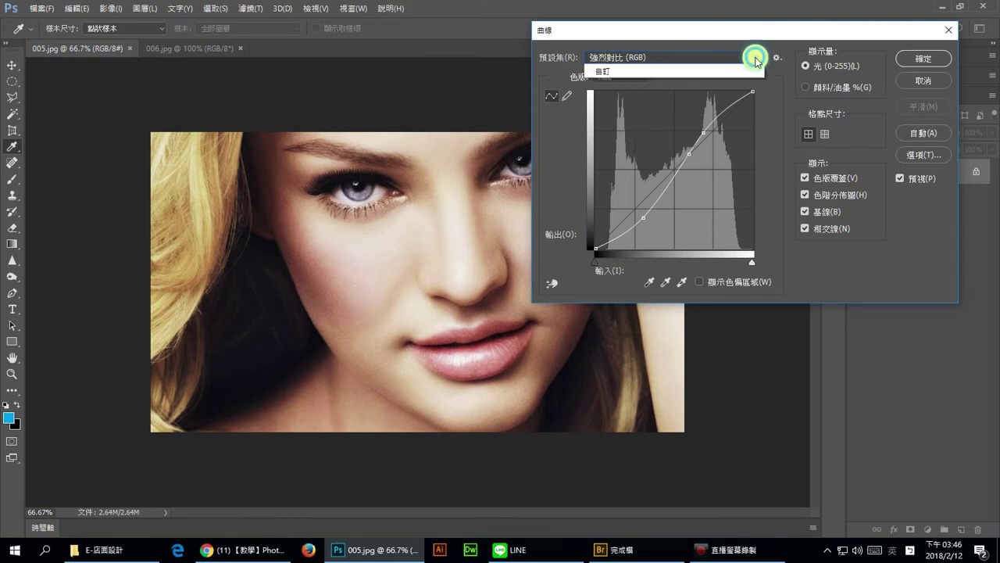
pyautogui.click(753, 71)
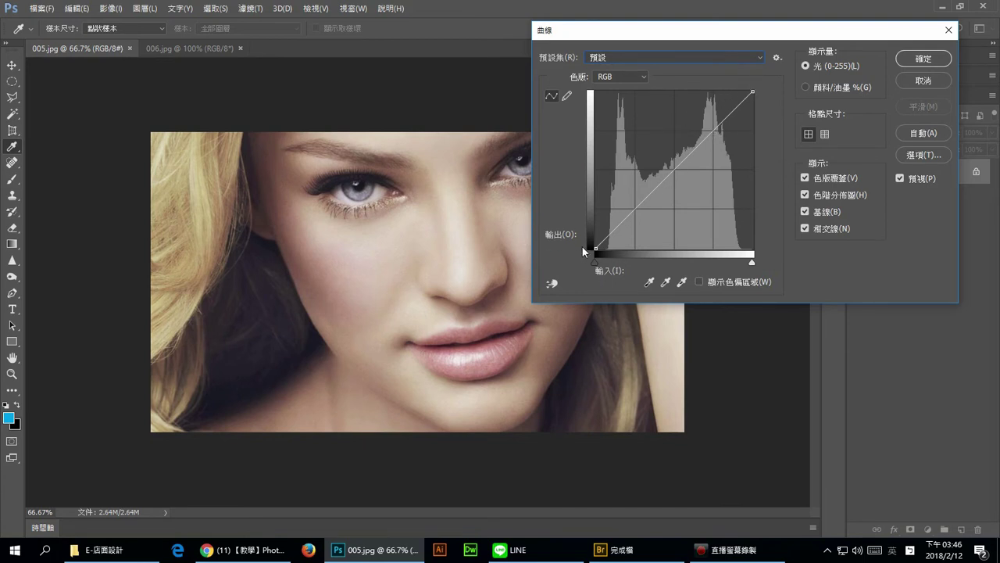
# Add a midtone point on the RGB curve and pull it down to darken.
pyautogui.click(651, 191)
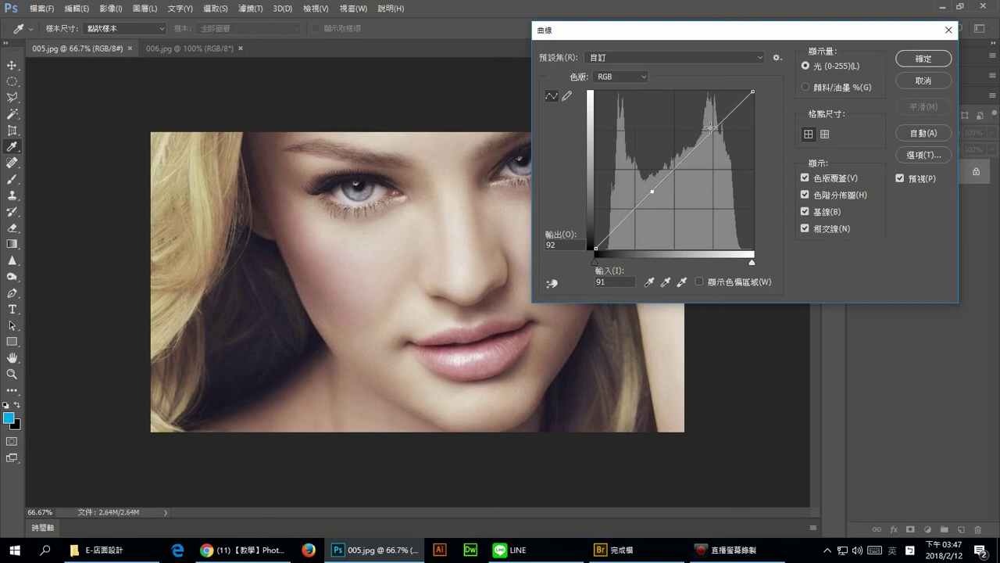
pyautogui.moveTo(653, 190); pyautogui.dragTo(661, 211)
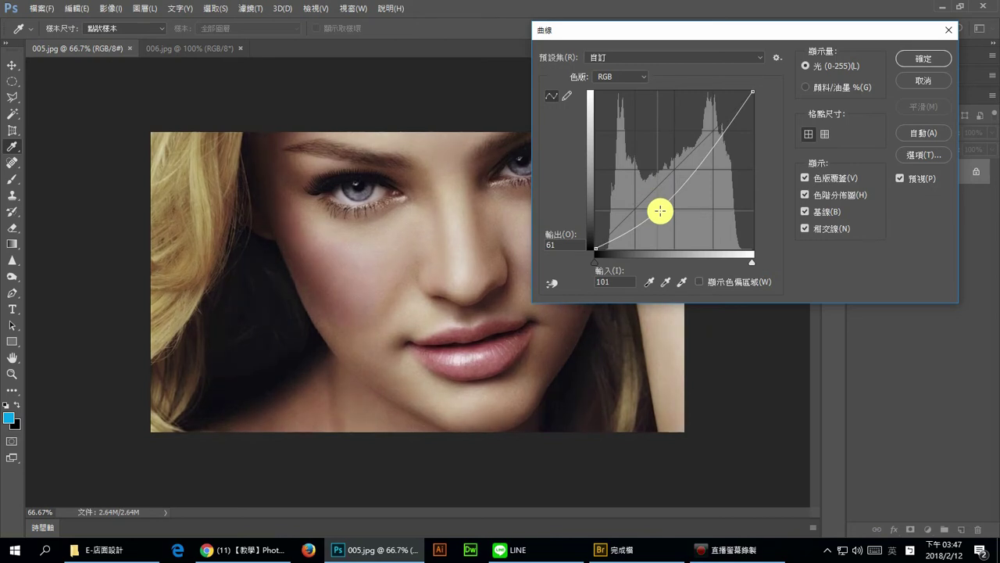
pyautogui.moveTo(661, 211)
pyautogui.mouseDown()
pyautogui.moveTo(711, 161)
pyautogui.moveTo(721, 176)
pyautogui.moveTo(699, 157)
pyautogui.moveTo(709, 167)
pyautogui.moveTo(641, 219)
pyautogui.moveTo(636, 168)
pyautogui.moveTo(681, 133)
pyautogui.moveTo(639, 216)
pyautogui.moveTo(643, 161)
pyautogui.moveTo(675, 188)
pyautogui.moveTo(647, 196)
pyautogui.moveTo(652, 208)
pyautogui.mouseUp()
# Add an upper curve point at input 201, output 176 and refine both points.
pyautogui.click(707, 151)
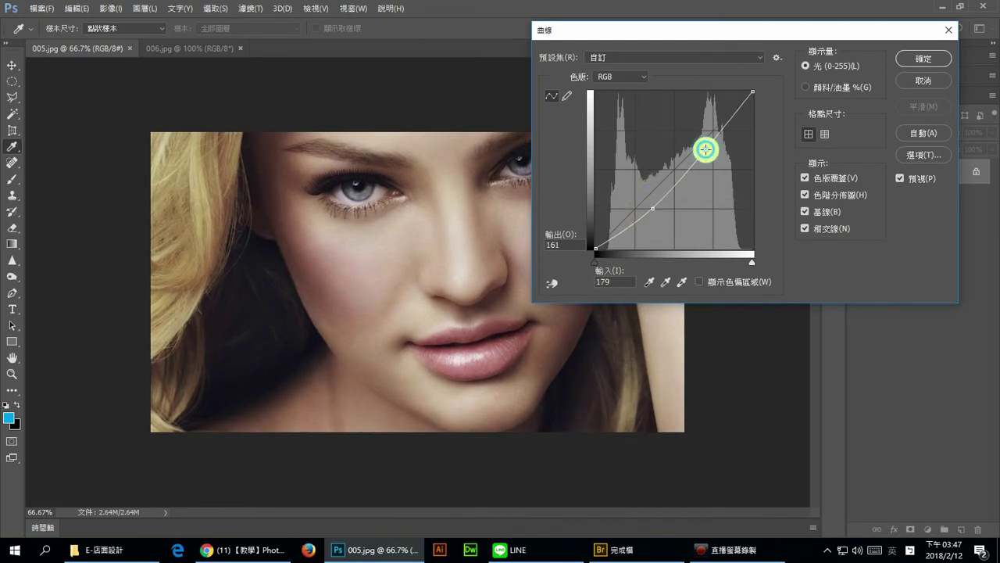
pyautogui.moveTo(705, 148); pyautogui.dragTo(695, 139)
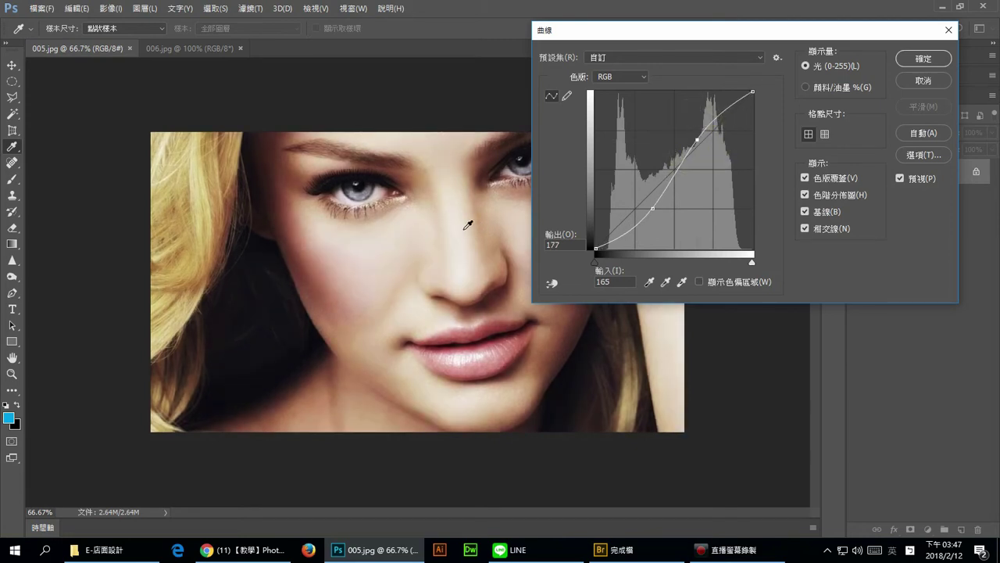
pyautogui.moveTo(697, 140); pyautogui.dragTo(715, 147)
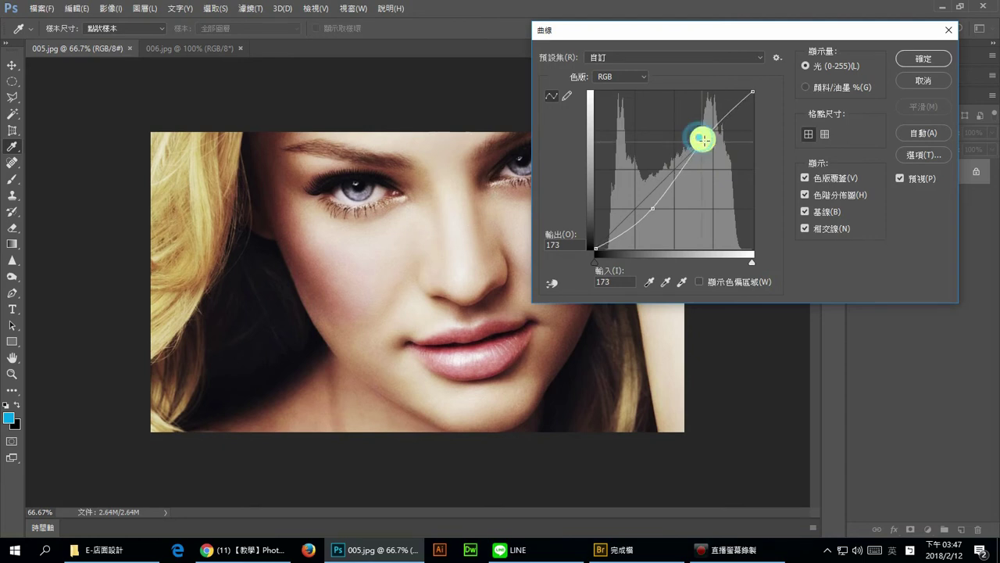
pyautogui.moveTo(656, 210)
pyautogui.mouseDown()
pyautogui.moveTo(648, 187)
pyautogui.moveTo(661, 208)
pyautogui.moveTo(652, 209)
pyautogui.mouseUp()
pyautogui.moveTo(709, 153); pyautogui.dragTo(720, 139)
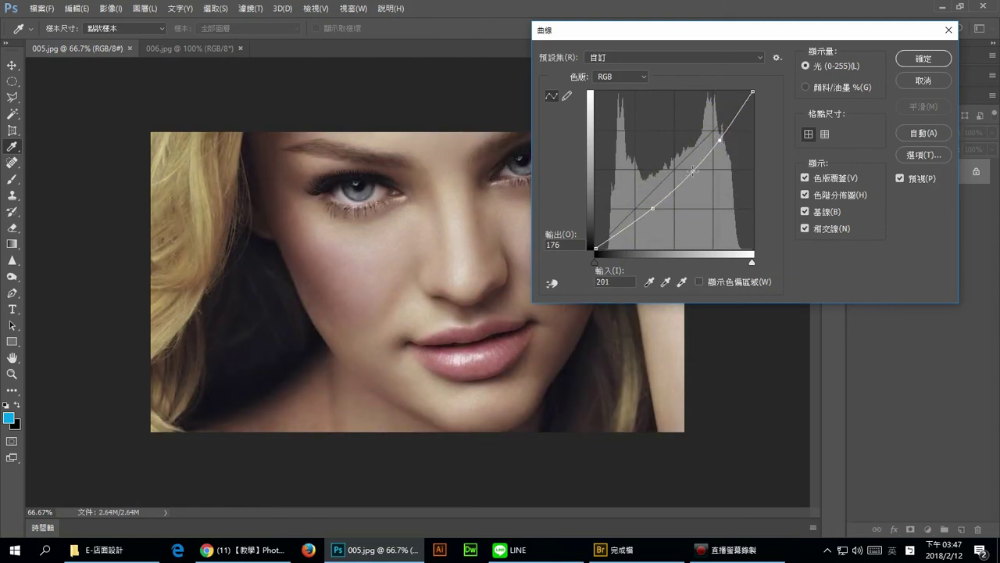
# Add a third point at input 158, output 116, lowering shadows and raising highlights.
pyautogui.click(692, 170)
pyautogui.moveTo(693, 170)
pyautogui.mouseDown()
pyautogui.moveTo(674, 157)
pyautogui.moveTo(696, 181)
pyautogui.mouseUp()
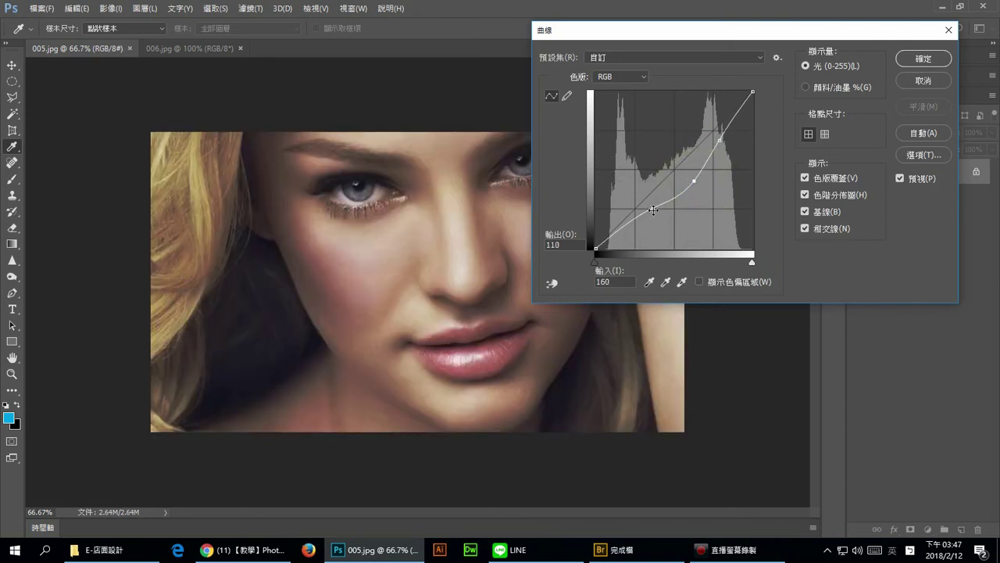
pyautogui.moveTo(653, 210); pyautogui.dragTo(656, 212)
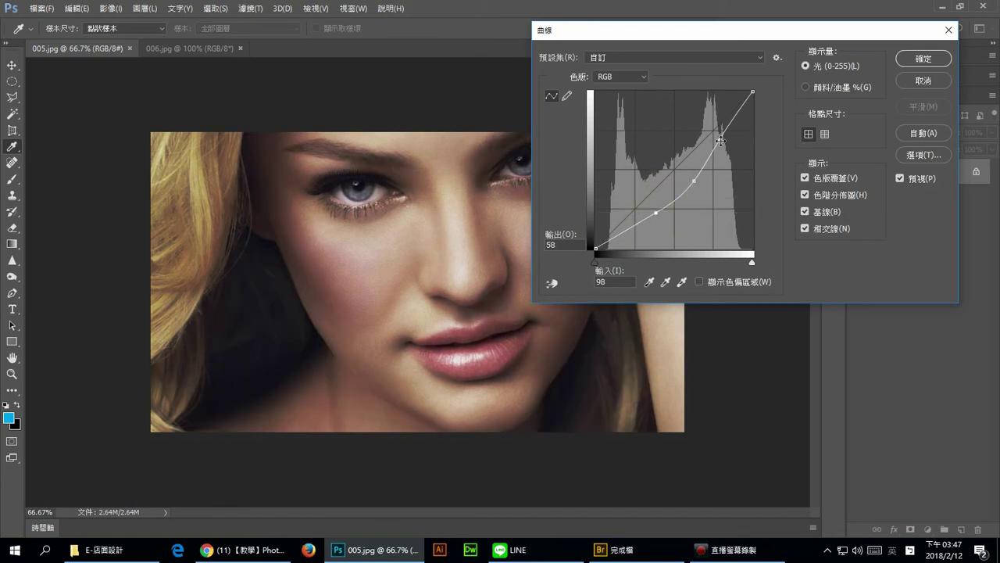
pyautogui.moveTo(720, 141)
pyautogui.mouseDown()
pyautogui.moveTo(708, 124)
pyautogui.moveTo(717, 132)
pyautogui.mouseUp()
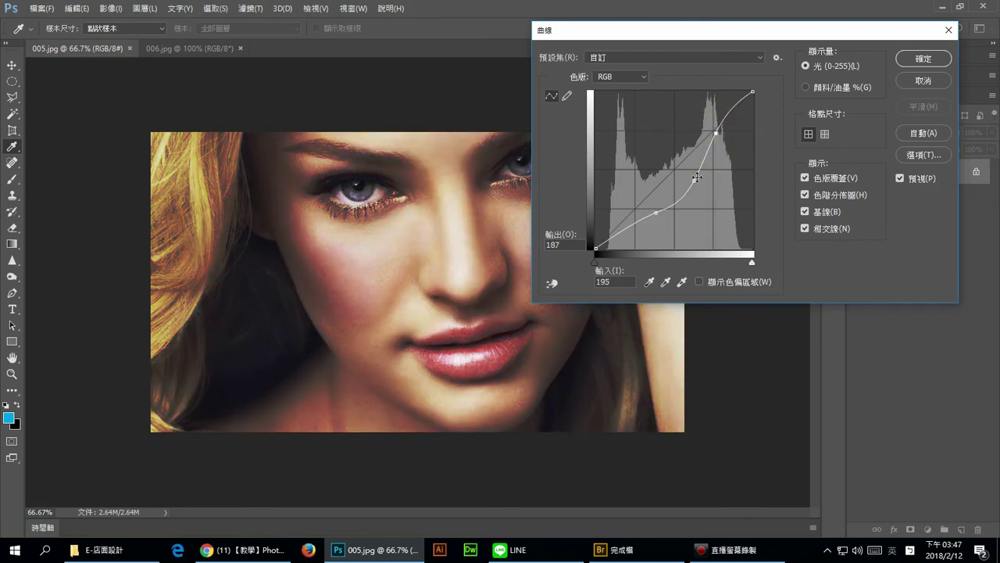
pyautogui.moveTo(697, 180); pyautogui.dragTo(694, 177)
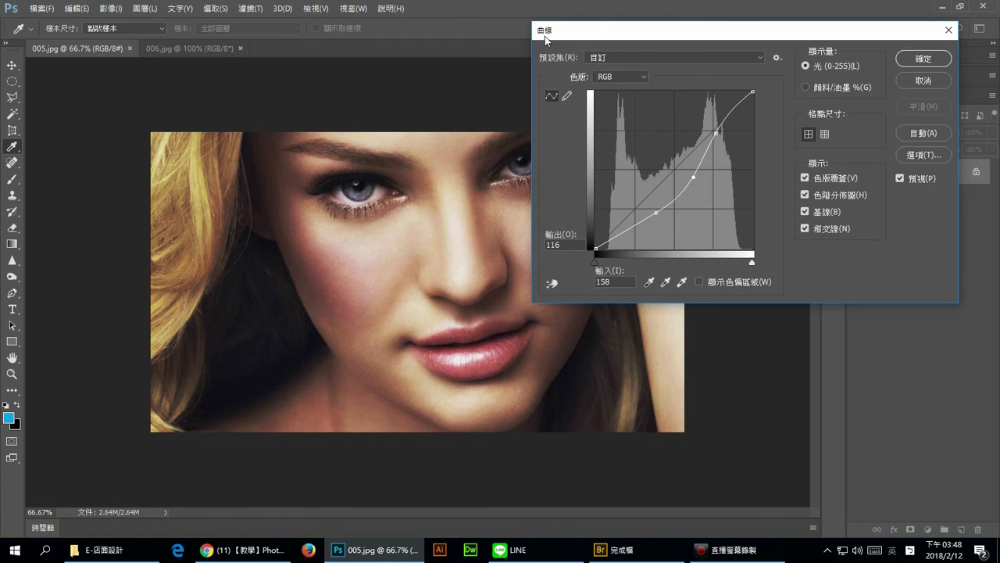
# Apply the curve, compare against the original 005.jpg snapshot in History, then restore the Curves state.
pyautogui.click(937, 62)
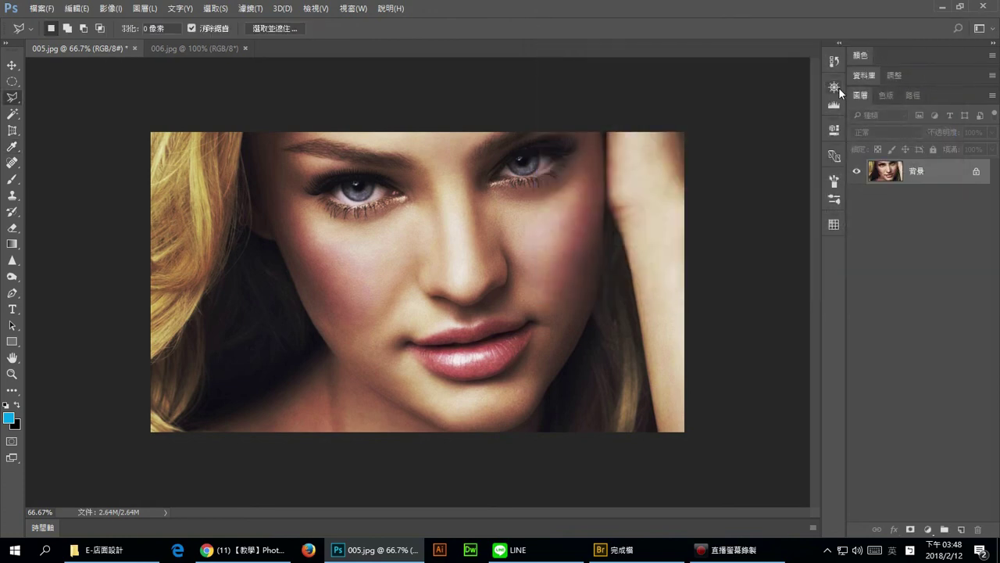
pyautogui.click(838, 61)
pyautogui.click(782, 79)
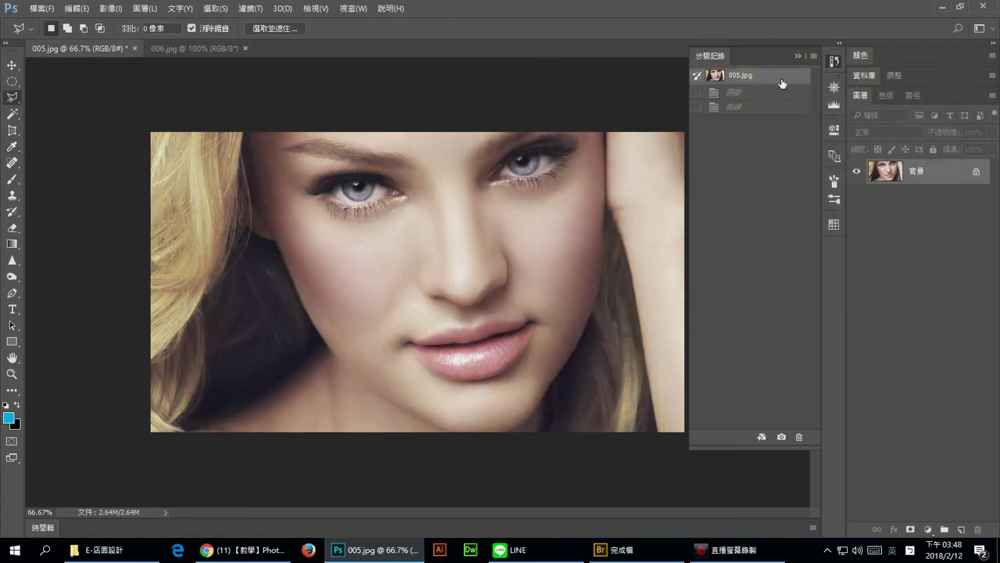
pyautogui.click(777, 111)
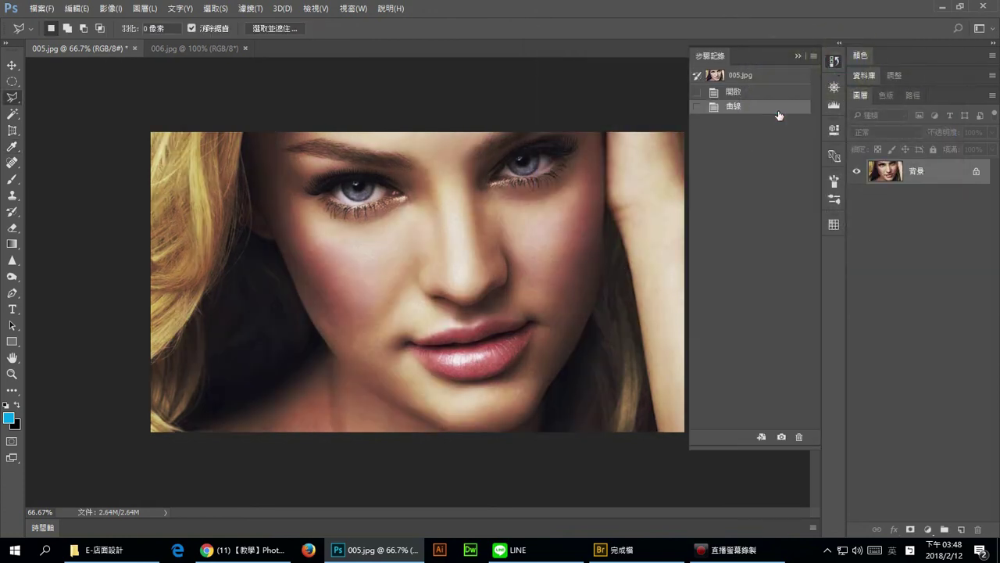